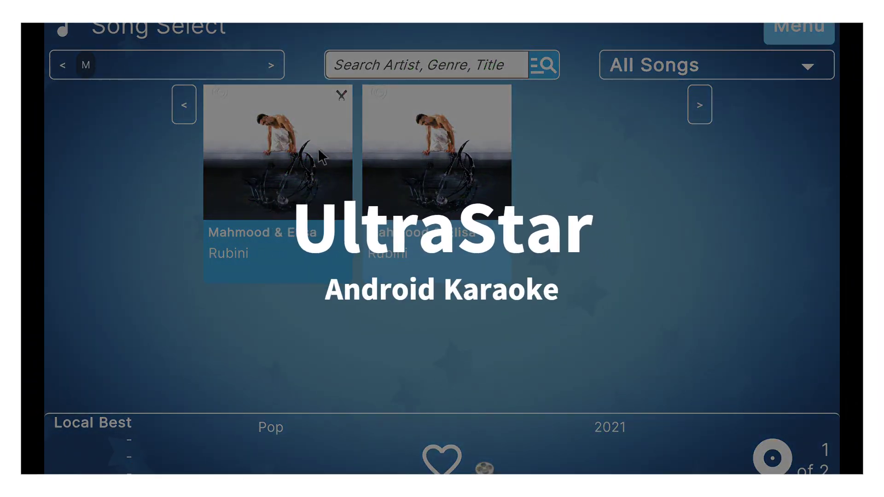
Start singing the non-duet version of "Rubini" by Mahmood & Elisa with only Player01 enabled.
left_click(443, 175)
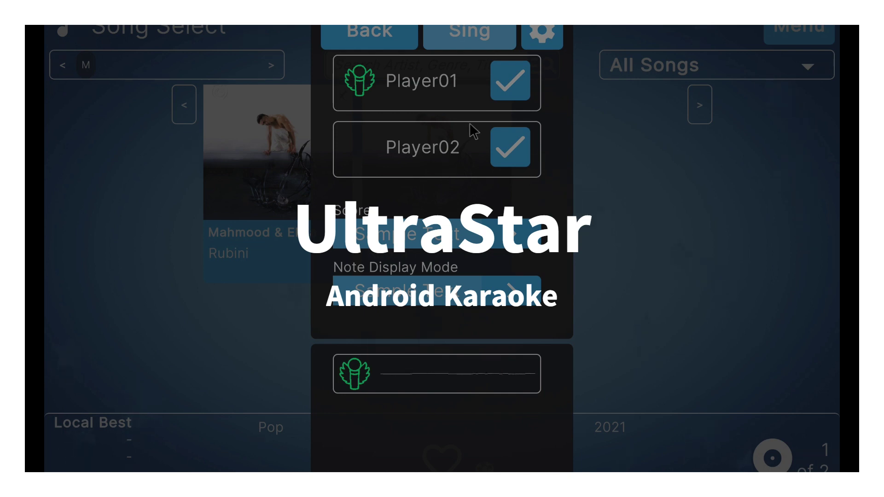
left_click(508, 146)
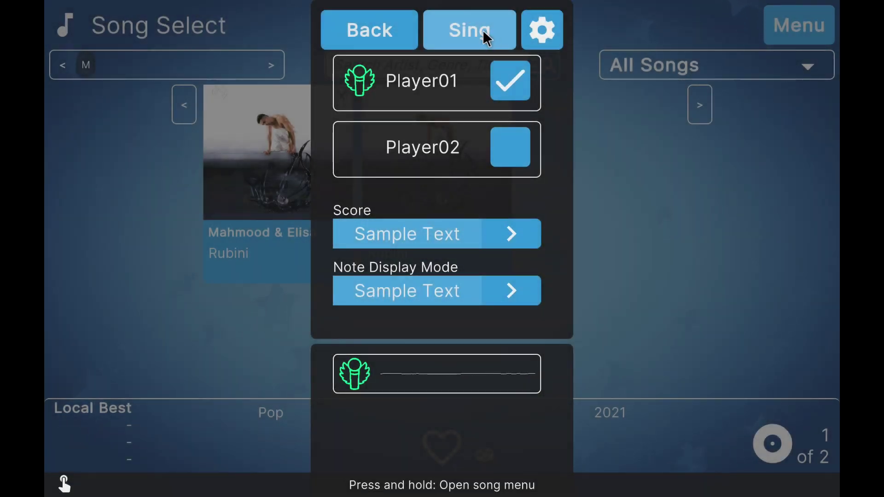
left_click(480, 32)
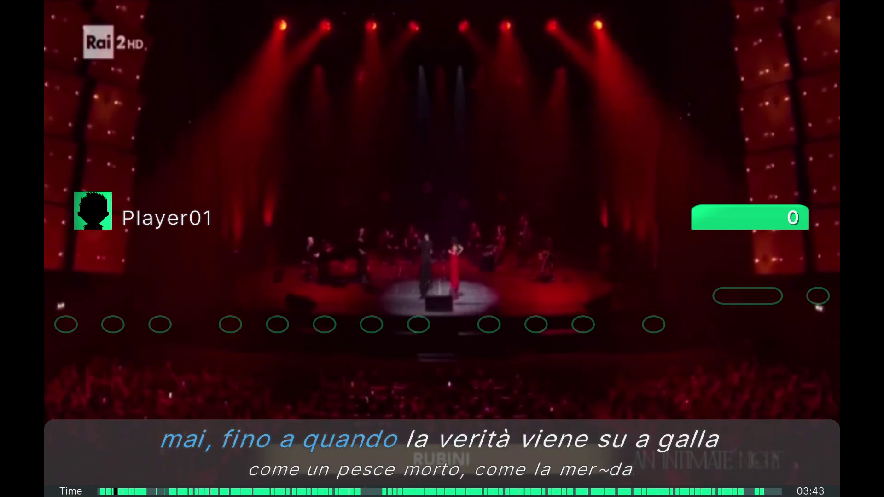
key("super")
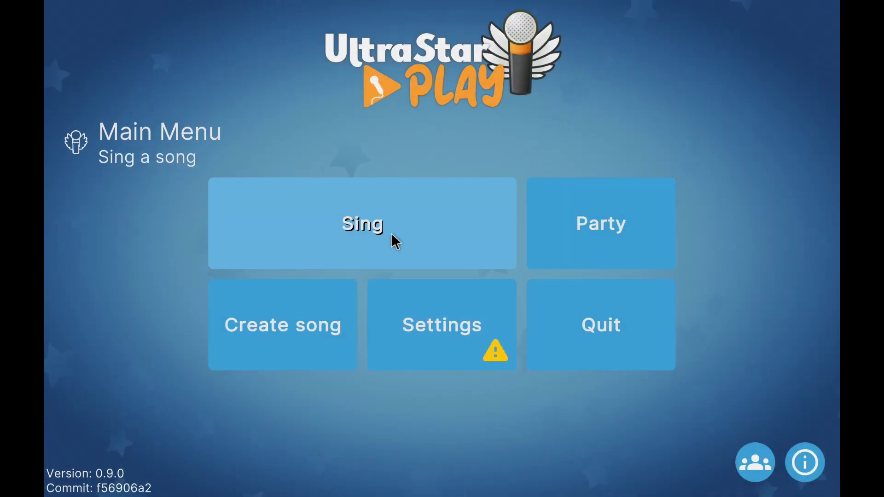
Look through the song selection screen and its menu options, returning to the main menu.
left_click(402, 230)
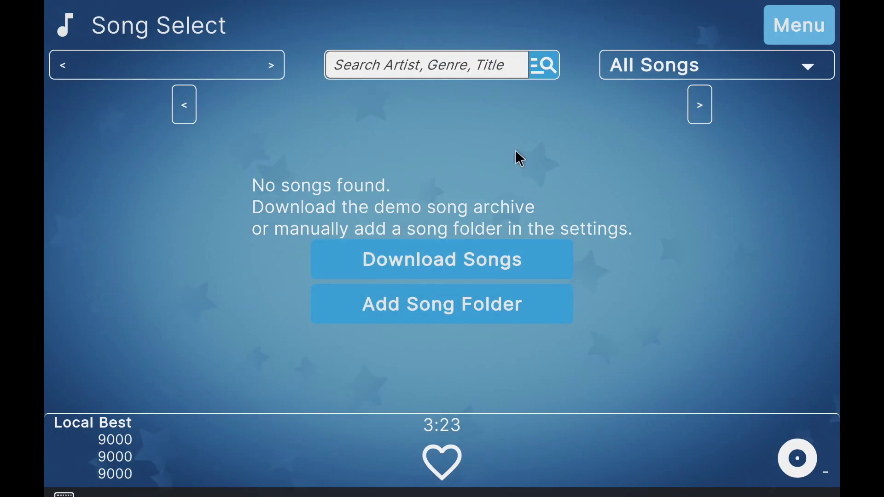
left_click(786, 42)
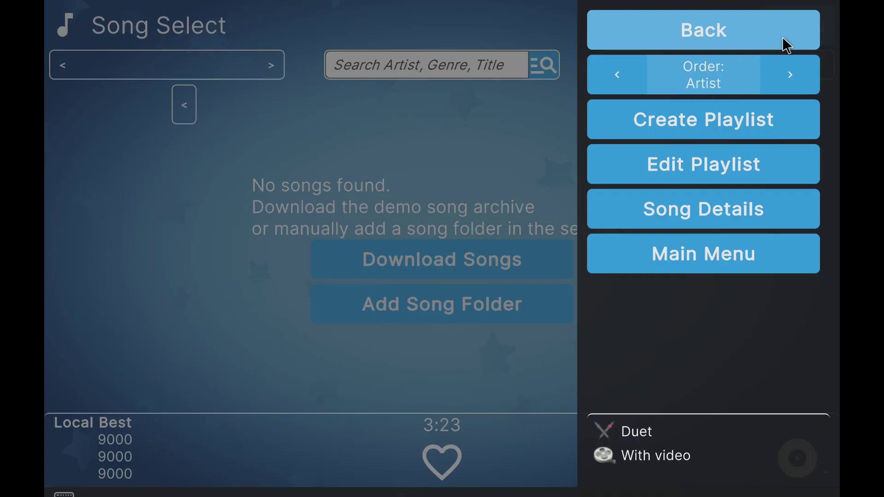
left_click(726, 43)
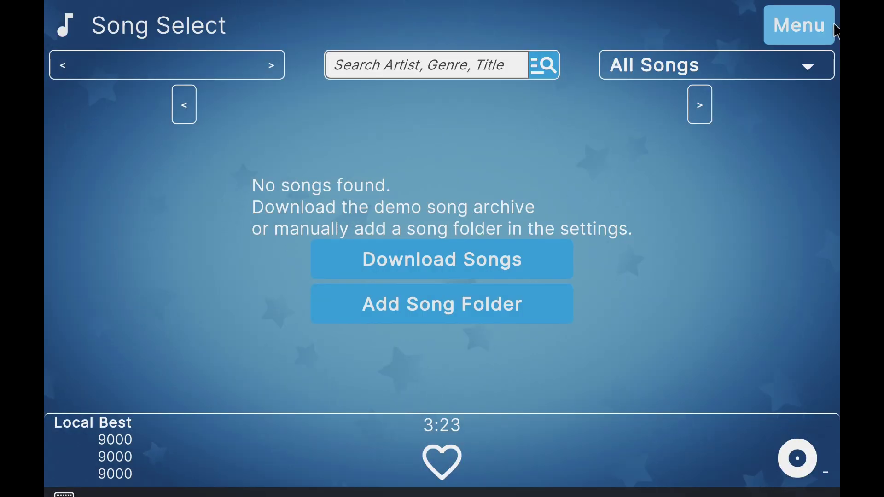
left_click(799, 37)
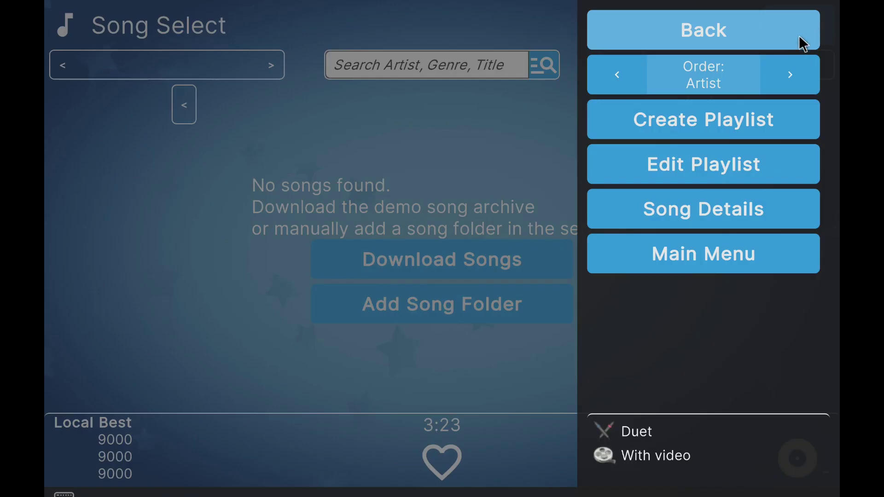
left_click(692, 251)
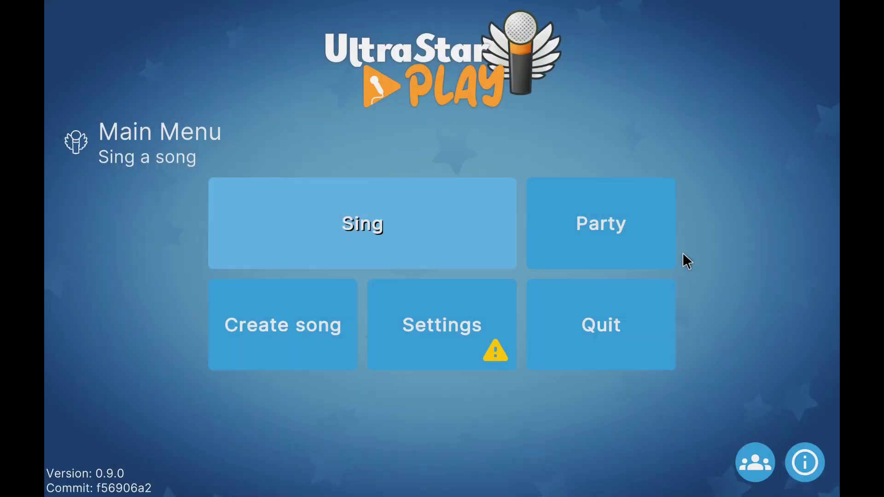
Enable the Android audio input for singing in the recording device settings.
left_click(440, 330)
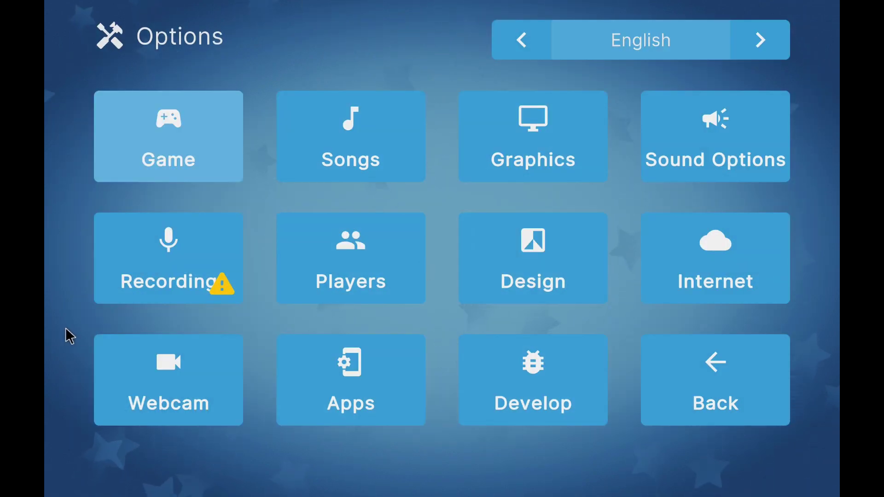
left_click(147, 297)
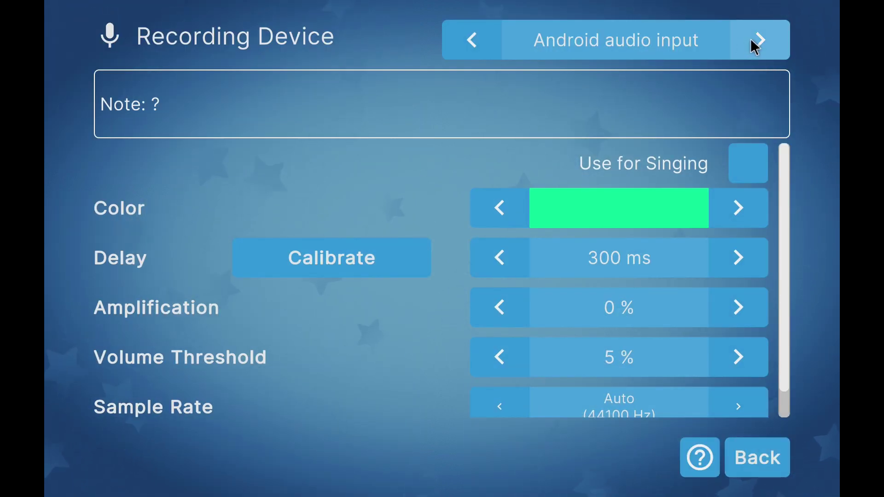
left_click(748, 163)
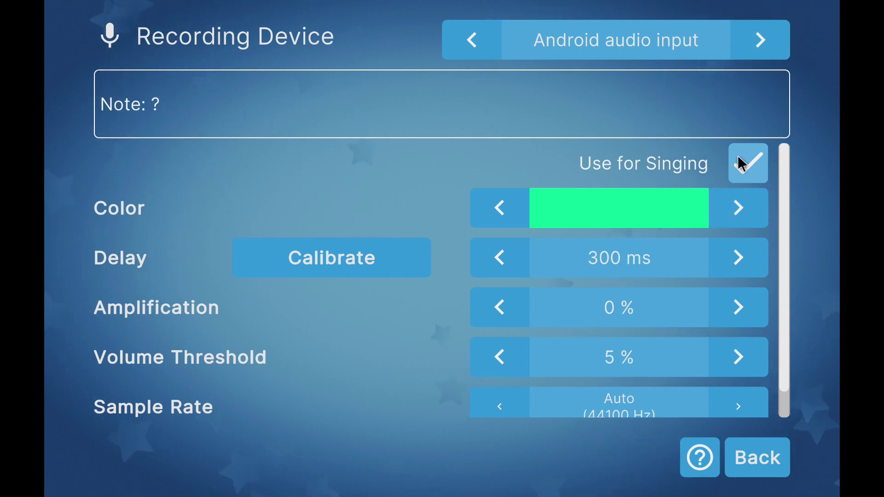
left_click(771, 469)
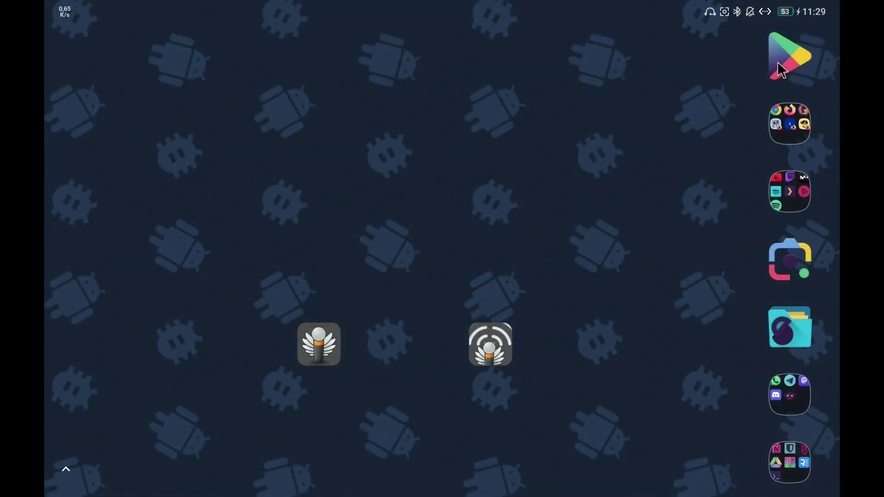
Switch to Google Play, search for "ultra star" and launch UltraStar Play Companion from its store page.
left_click(778, 62)
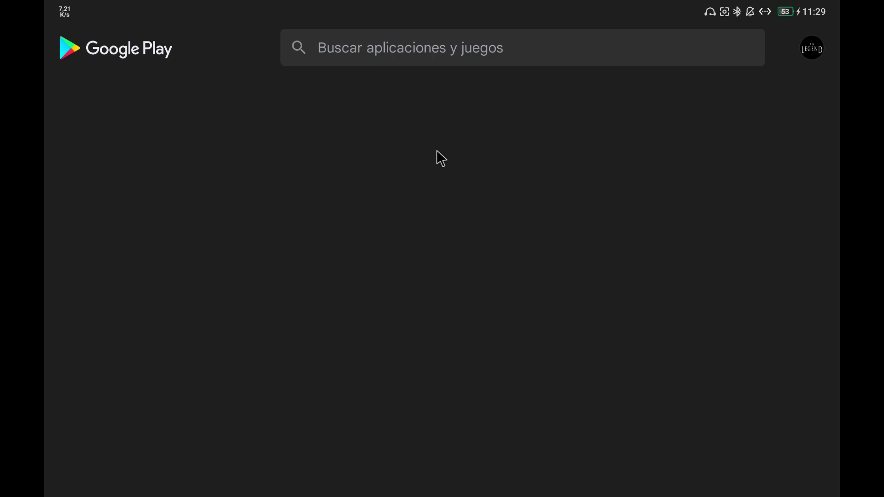
left_click(419, 57)
type("ultra star")
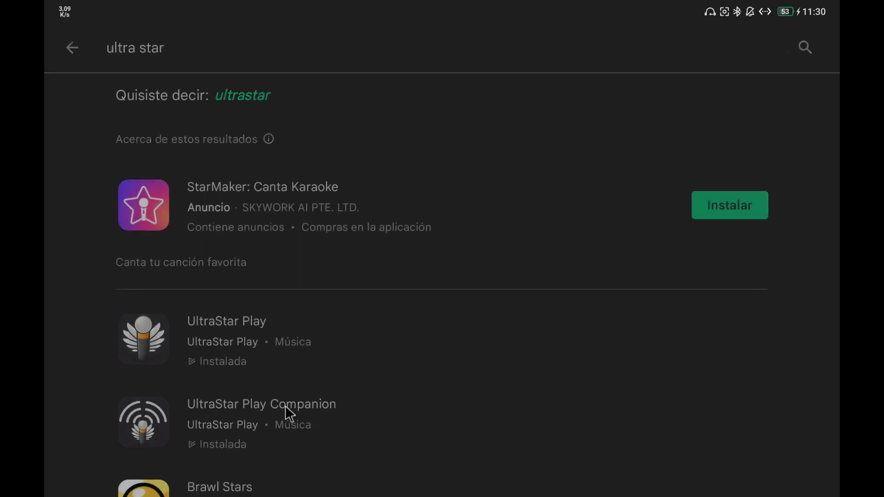
left_click(286, 405)
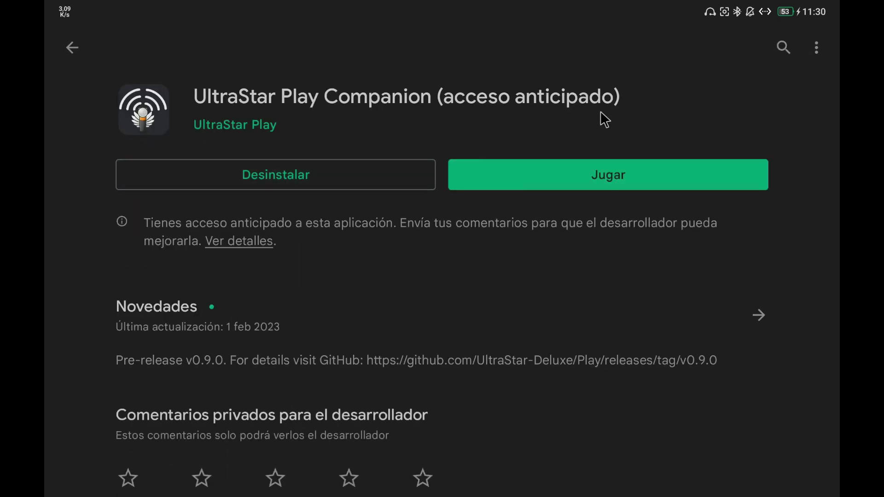
left_click(570, 178)
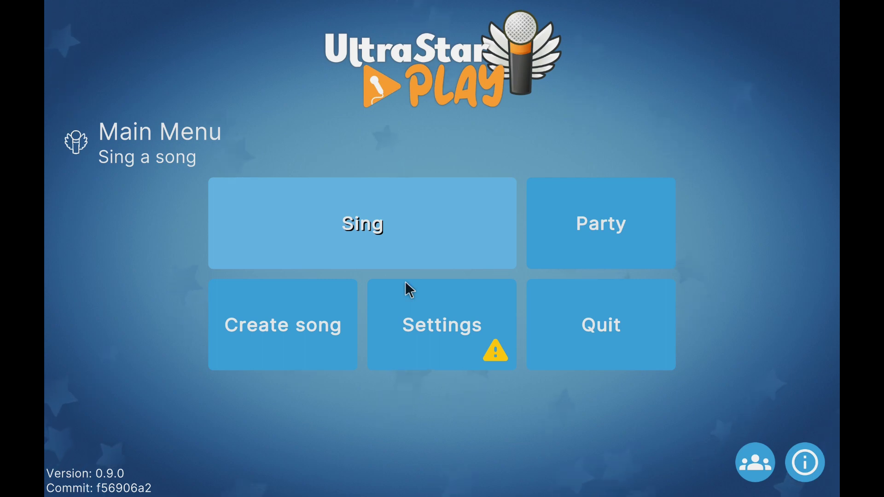
Check in the UltraStar Play settings which companion apps are connected.
left_click(423, 331)
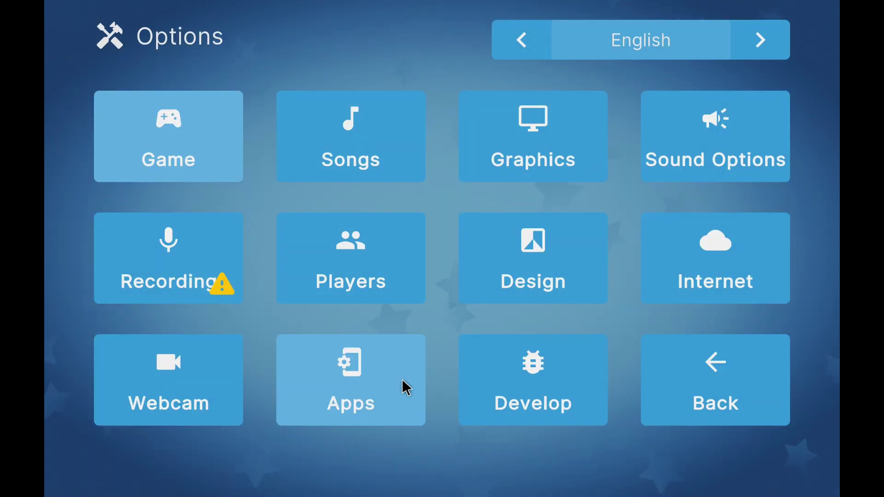
left_click(359, 375)
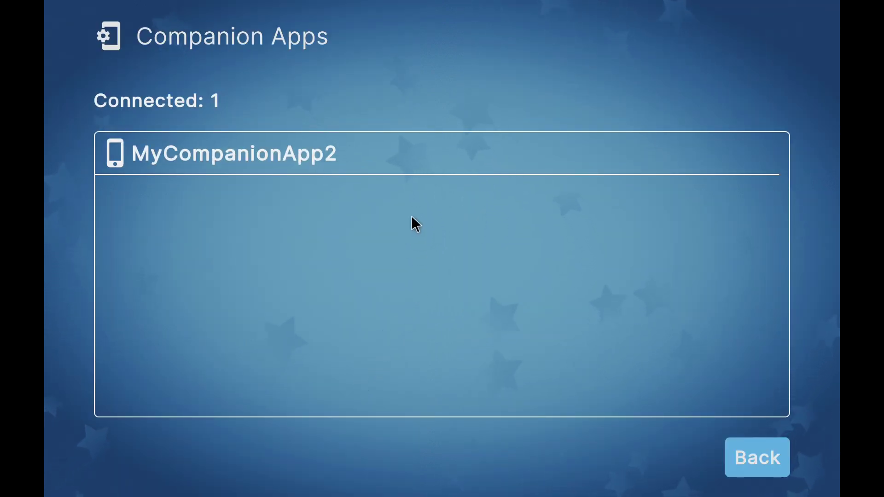
left_click(741, 444)
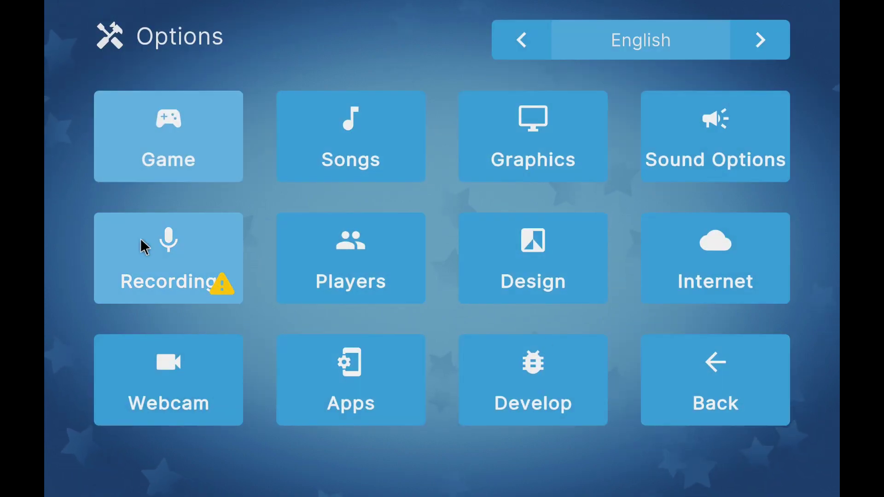
Enable MyCompanionApp2 as a recording device for singing.
left_click(177, 245)
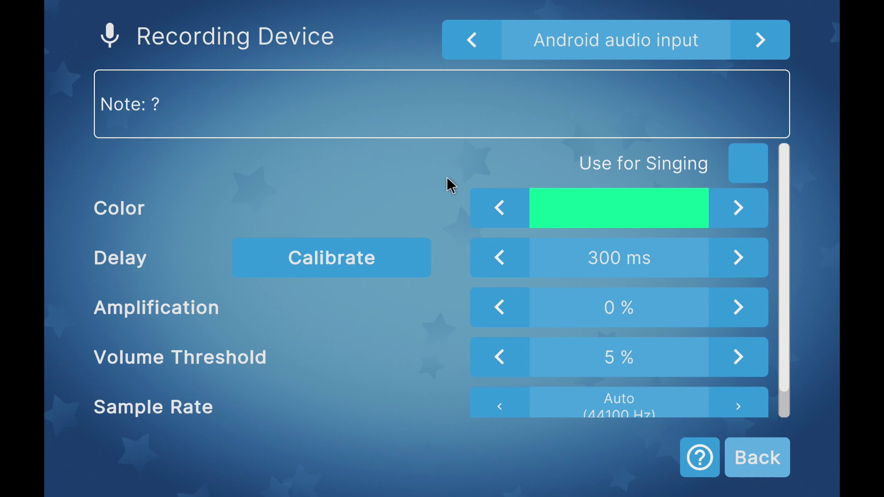
left_click(758, 39)
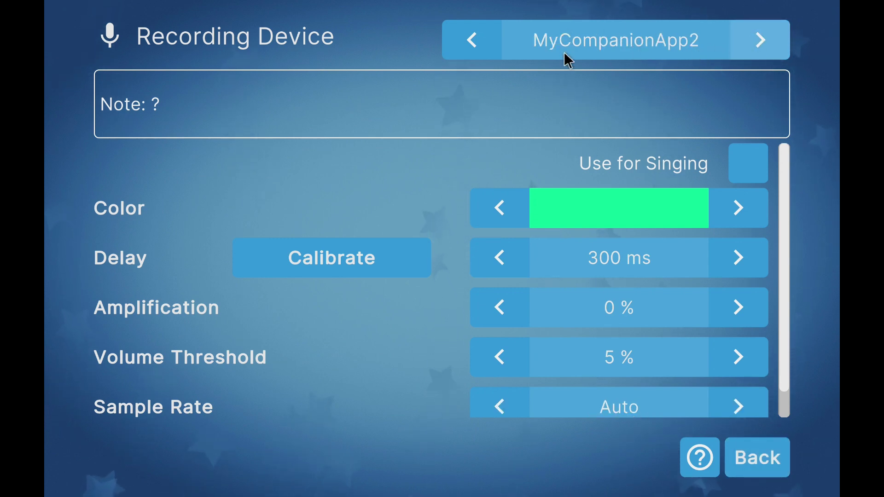
left_click(740, 155)
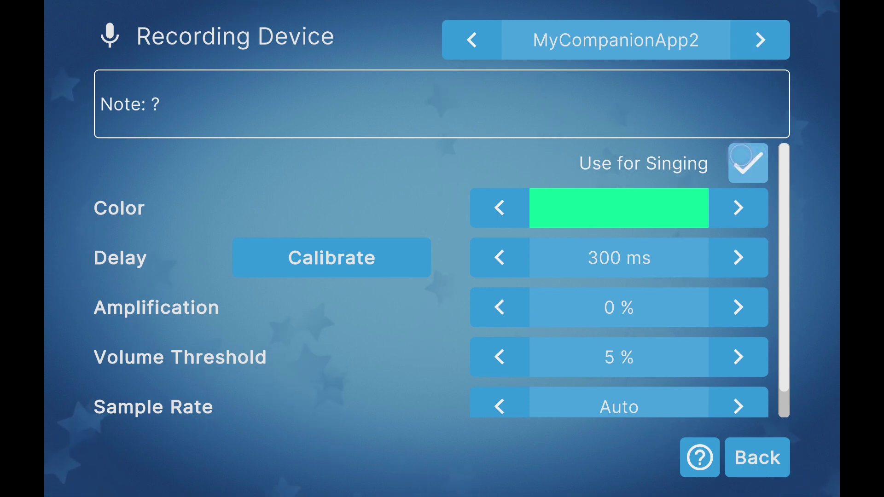
left_click(767, 451)
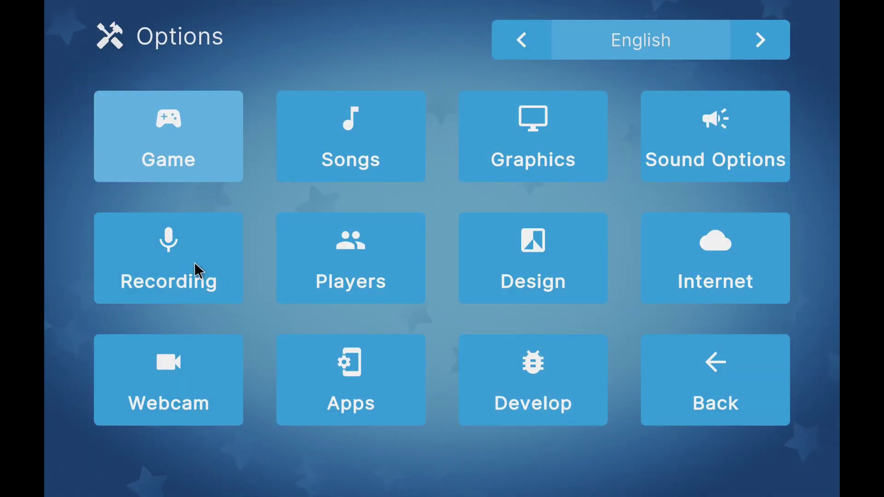
Enable the Android audio input for singing alongside MyCompanionApp2 in the recording settings.
left_click(193, 261)
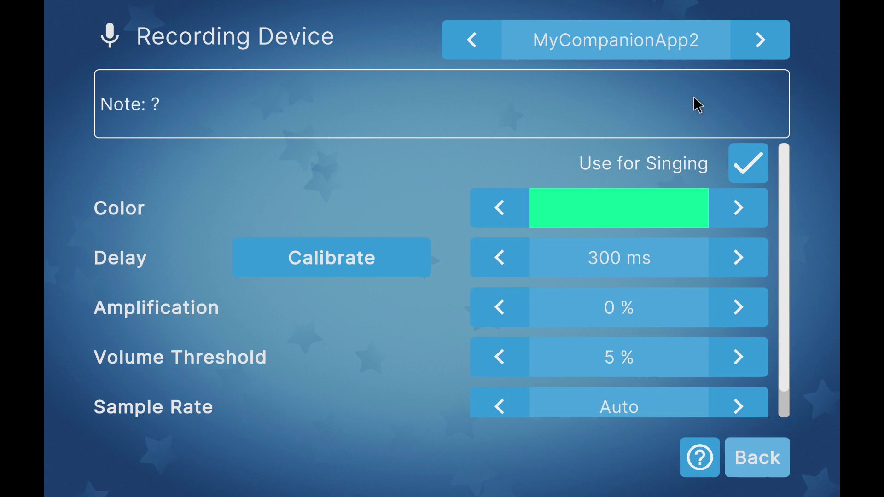
left_click(471, 38)
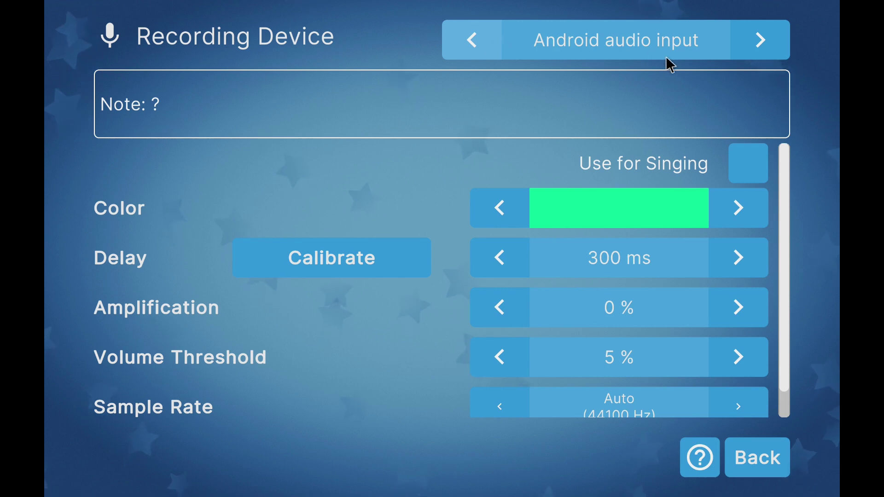
left_click(752, 158)
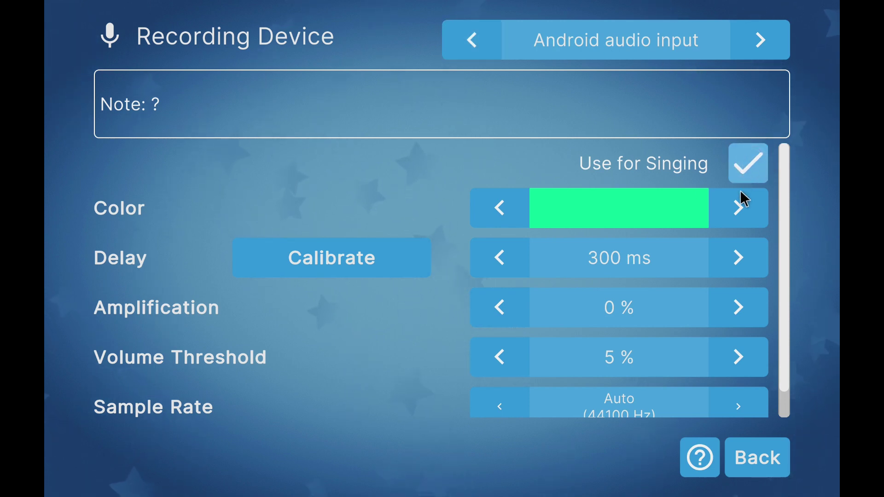
left_click(762, 451)
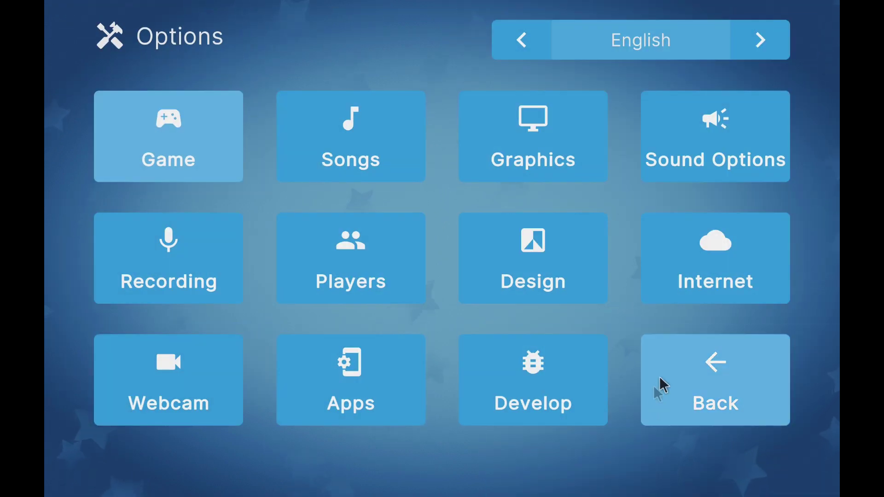
Choose the non-duet version of "Rubini" in the song selection and add Player02 as a second singer.
left_click(666, 375)
left_click(369, 202)
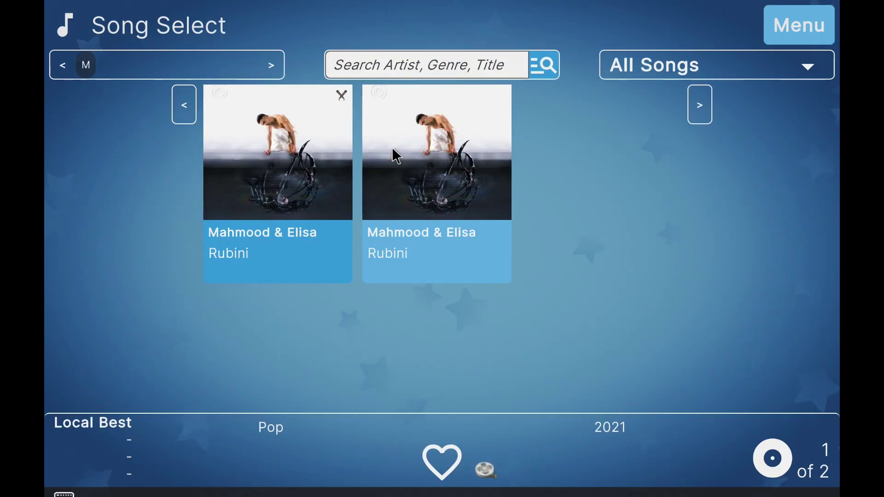
left_click(392, 151)
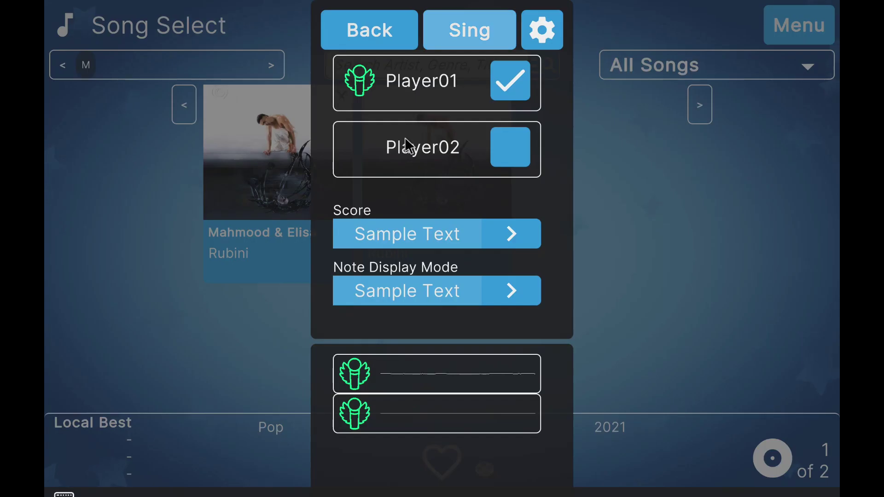
left_click(517, 142)
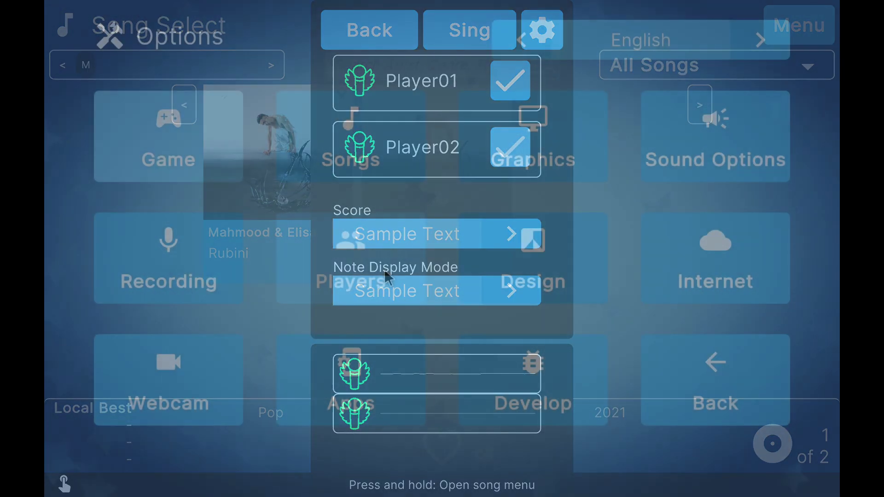
Set Player01's difficulty to Easy in the player profiles.
left_click(384, 269)
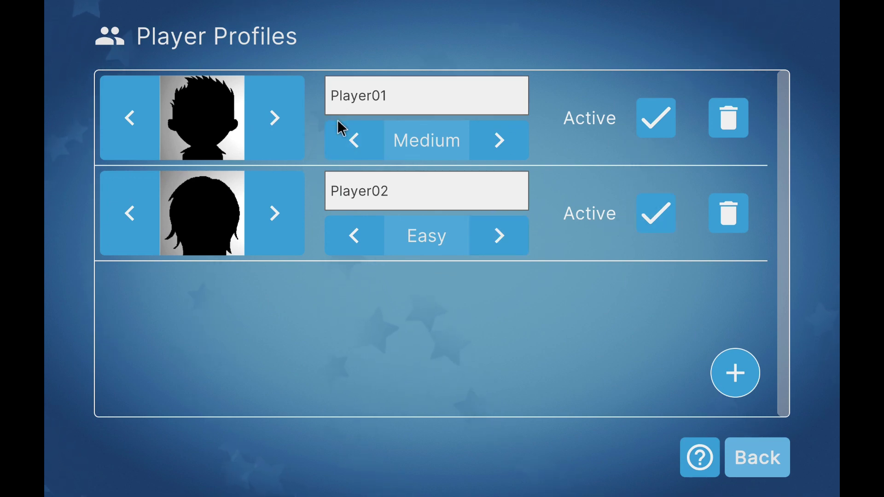
left_click(346, 133)
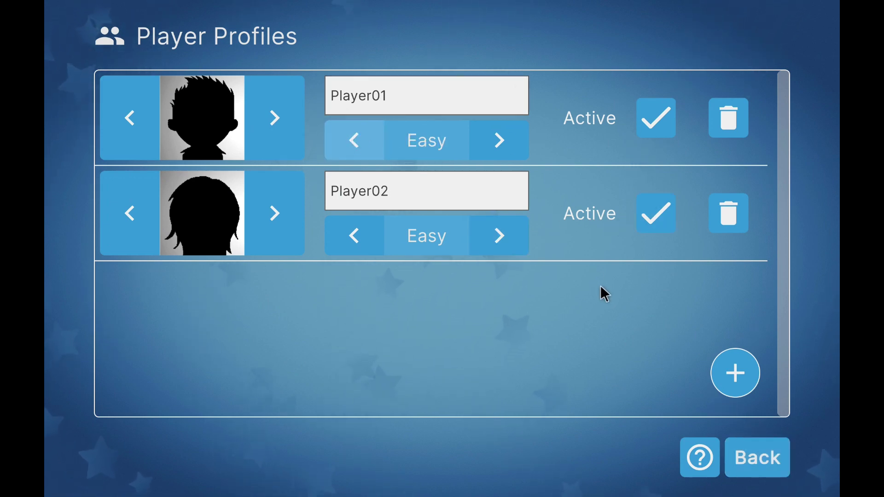
left_click(757, 453)
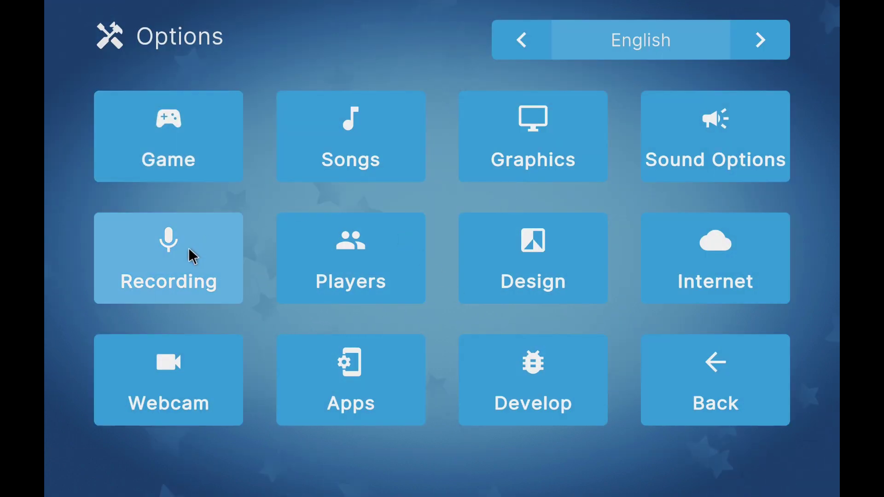
Set the color of the Android audio input to orange in the recording settings.
left_click(199, 257)
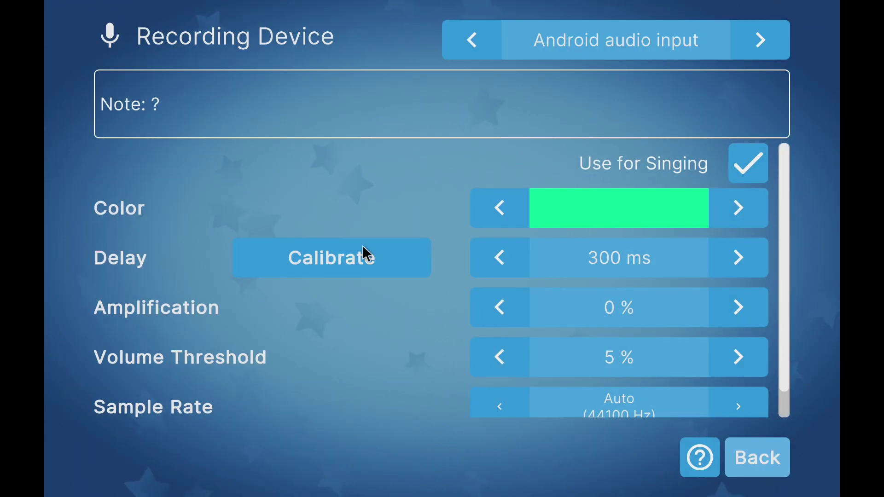
left_click(746, 210)
left_click(738, 211)
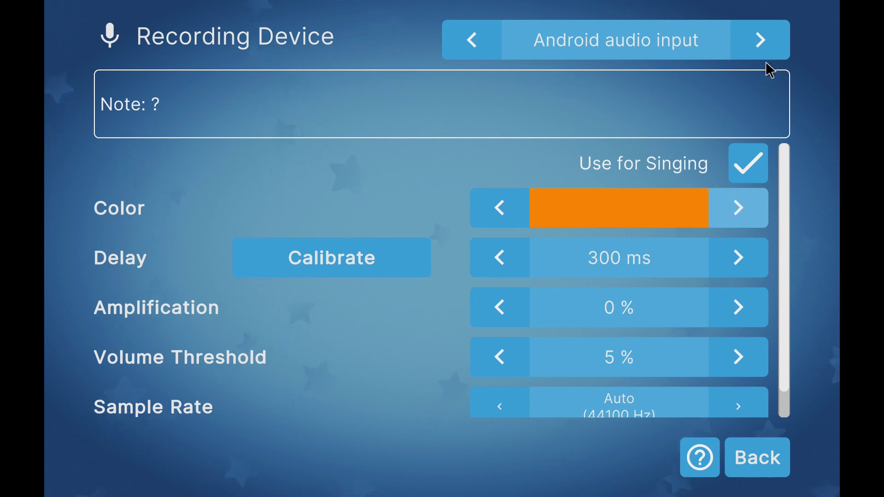
Set the color of the MyCompanionApp2 recording device to mauve pink and return to the options.
left_click(759, 40)
left_click(746, 210)
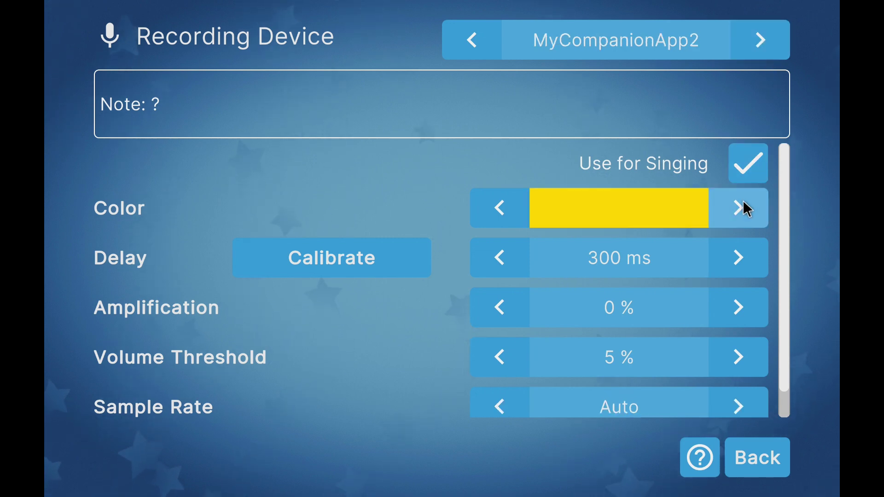
left_click(747, 210)
left_click(746, 209)
left_click(747, 210)
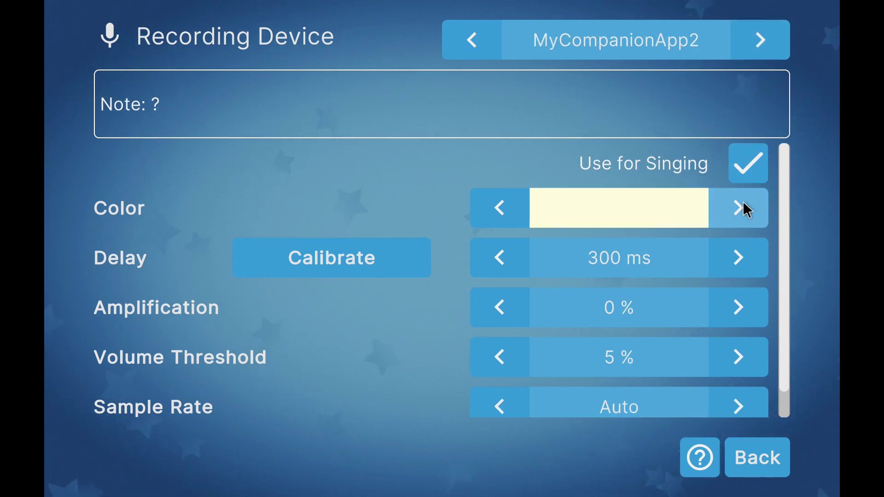
left_click(747, 210)
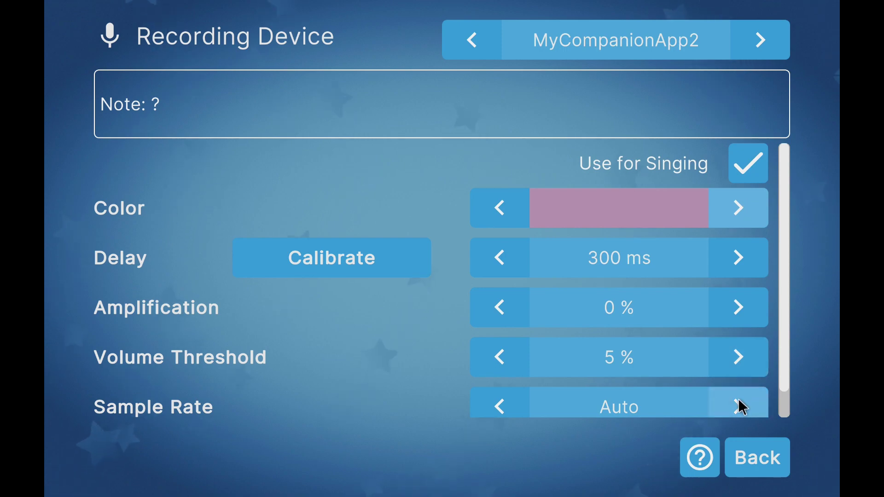
left_click(764, 452)
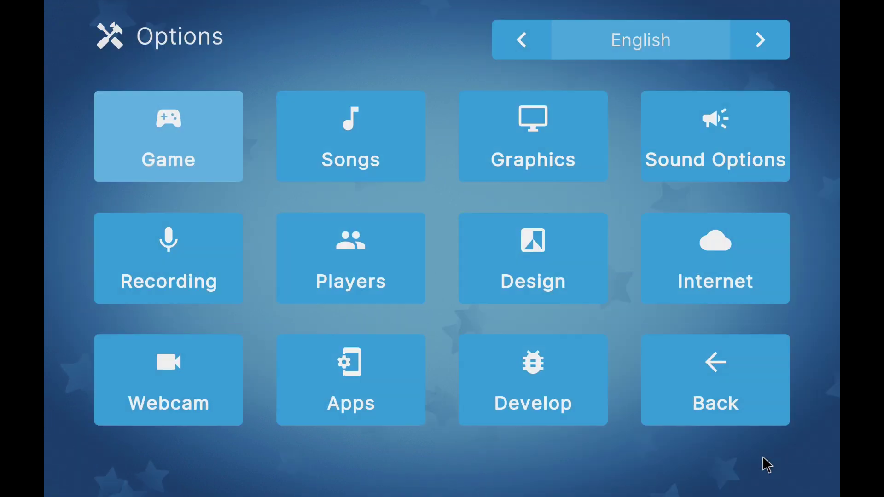
Open the player setup of the non-duet "Rubini" to check the microphone colors assigned to Player01 and Player02.
left_click(706, 374)
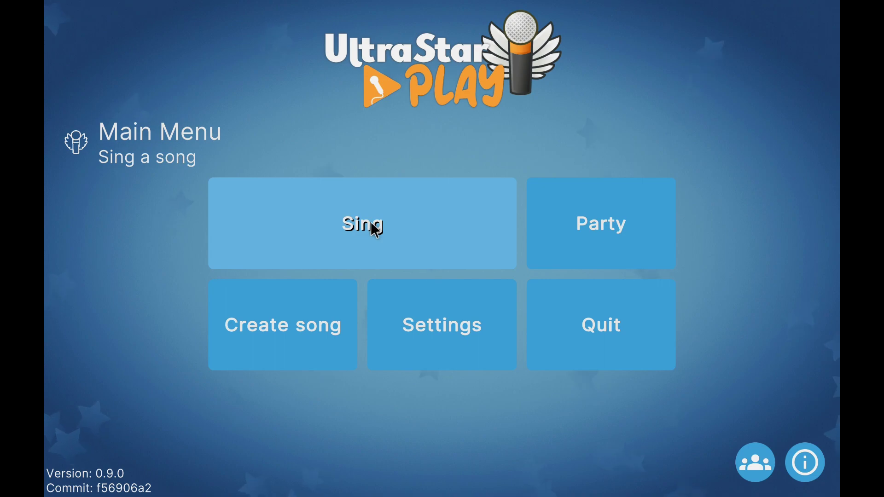
left_click(375, 230)
left_click(424, 159)
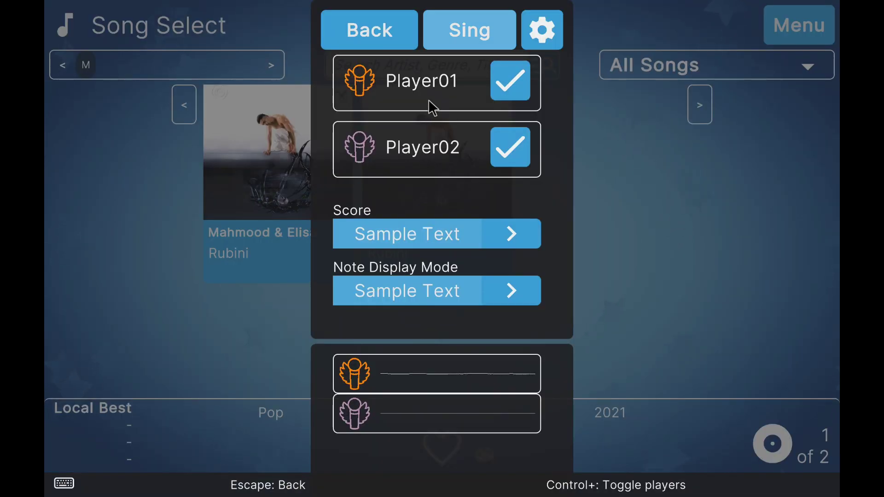
Leave the player setup, return to the main menu and quit UltraStar Play.
left_click(542, 29)
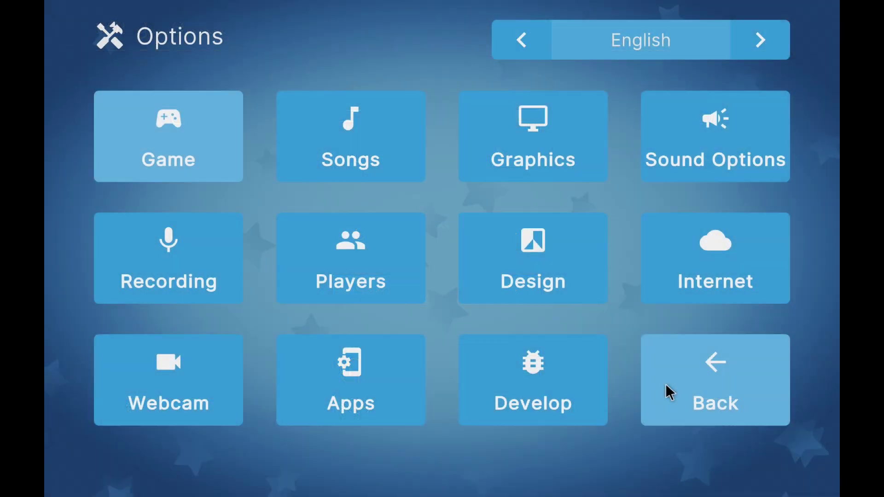
left_click(667, 385)
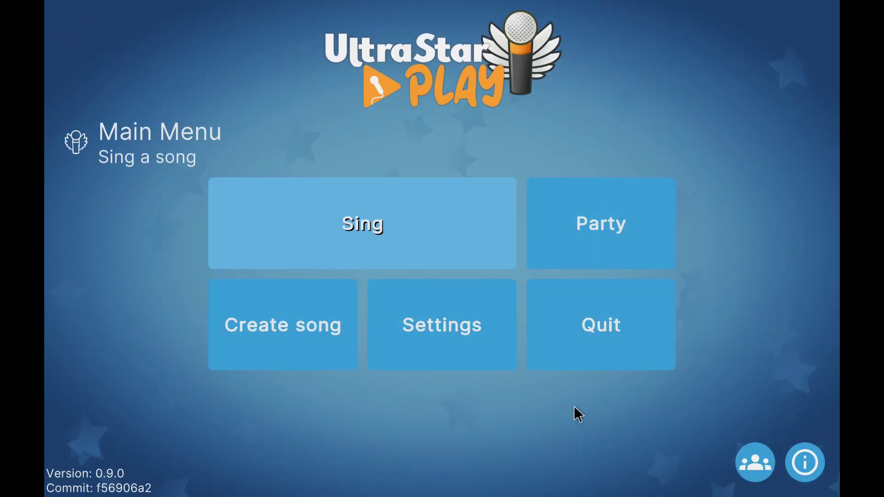
left_click(600, 312)
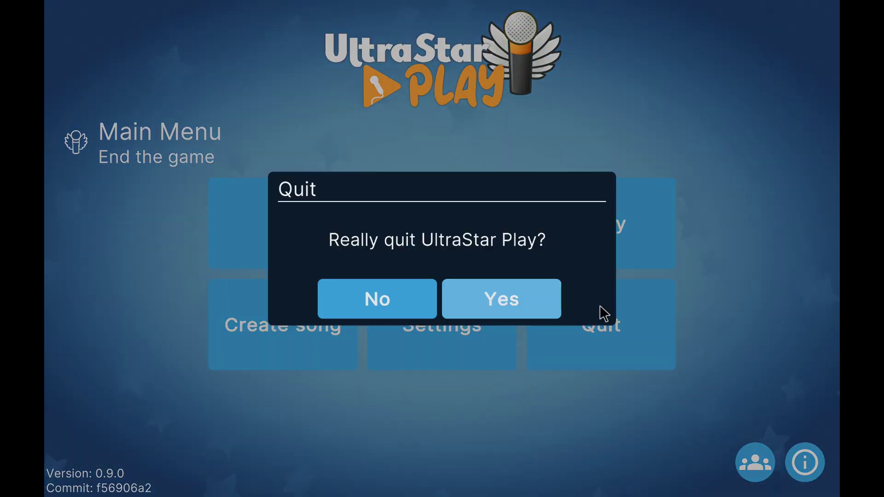
left_click(492, 309)
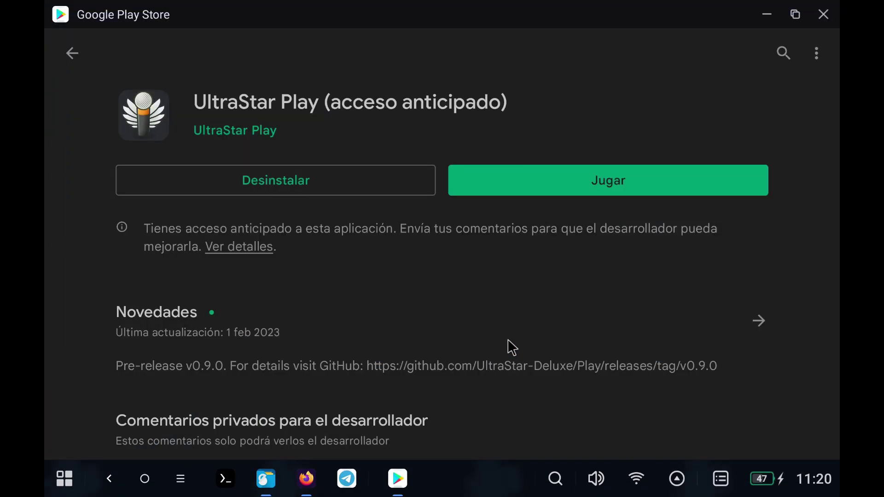
Switch to Firefox and download the torrent of Ana Mena's "Madrid city" from the UltraStar España song list.
left_click(306, 478)
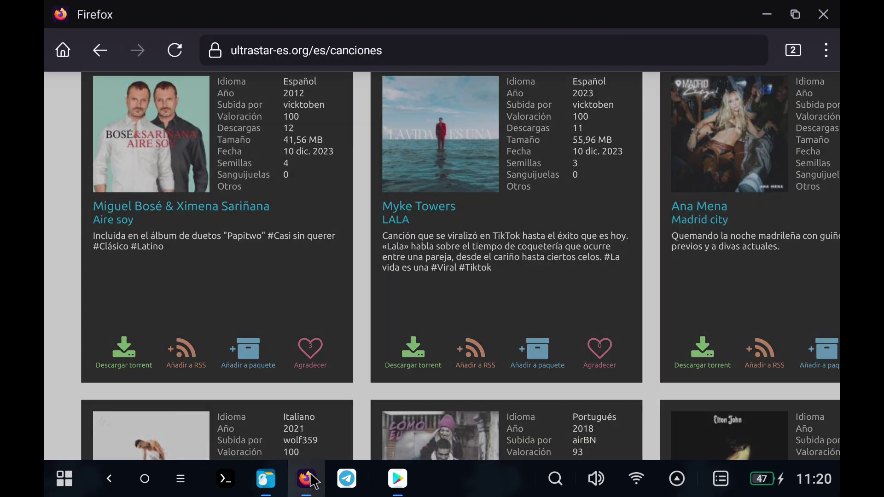
scroll(404, 147, "up", 5)
scroll(404, 146, "up", 2)
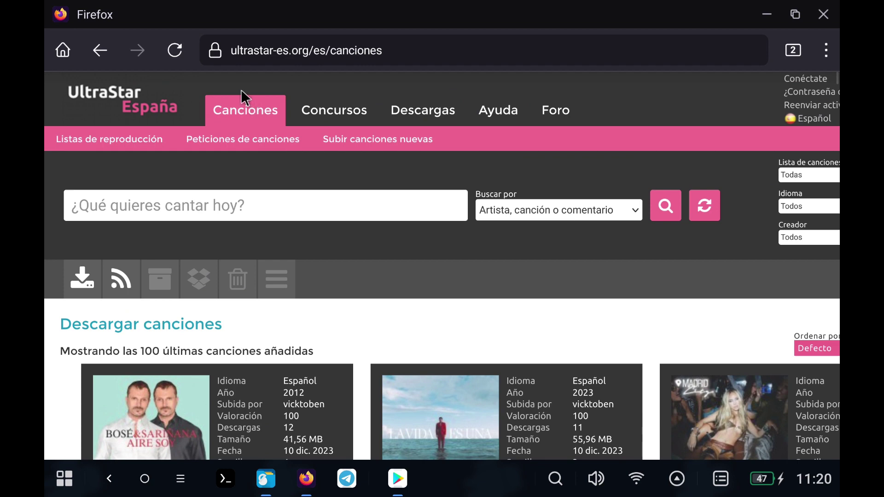
scroll(308, 171, "down", 5)
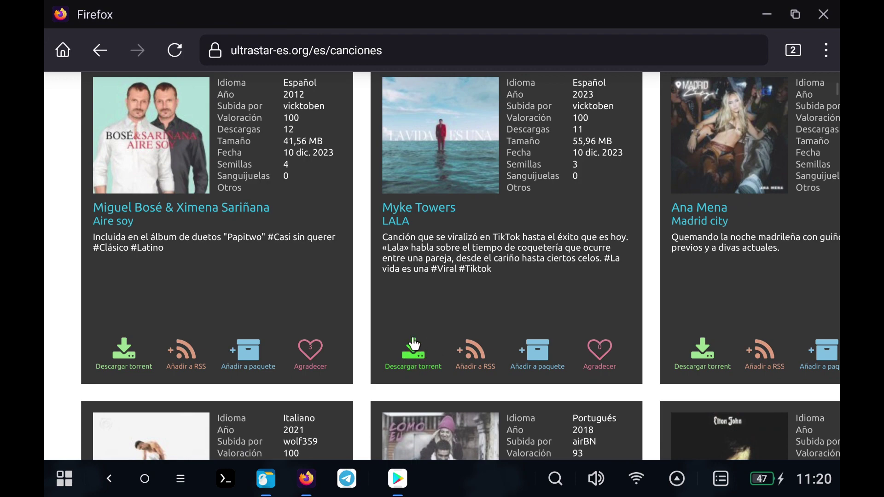
left_click(700, 355)
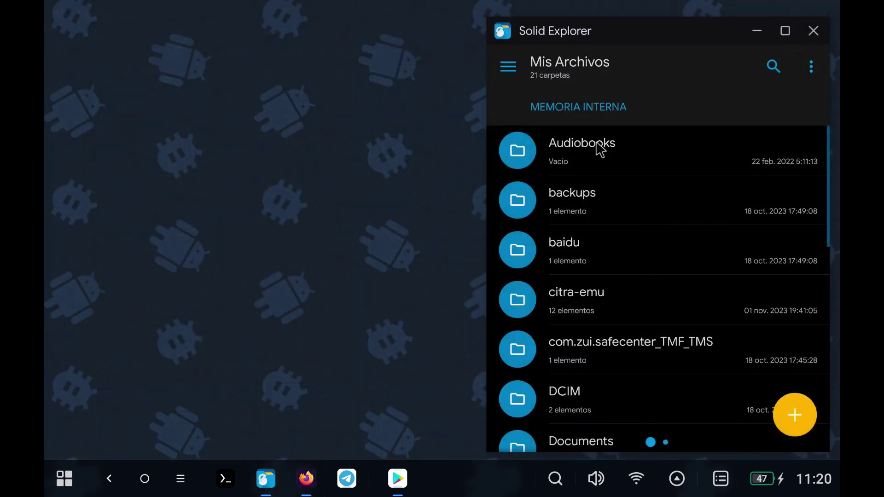
In Solid Explorer, open the data folder inside Android on the internal storage.
scroll(600, 157, "up", 2)
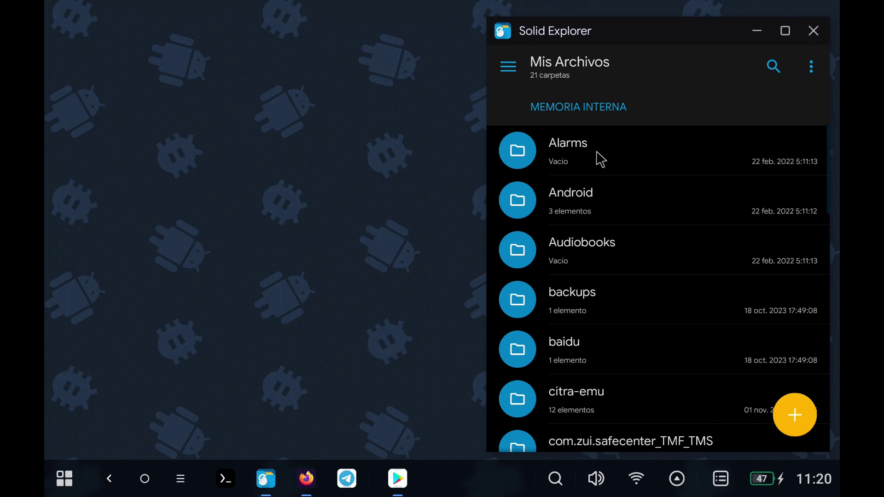
left_click(631, 196)
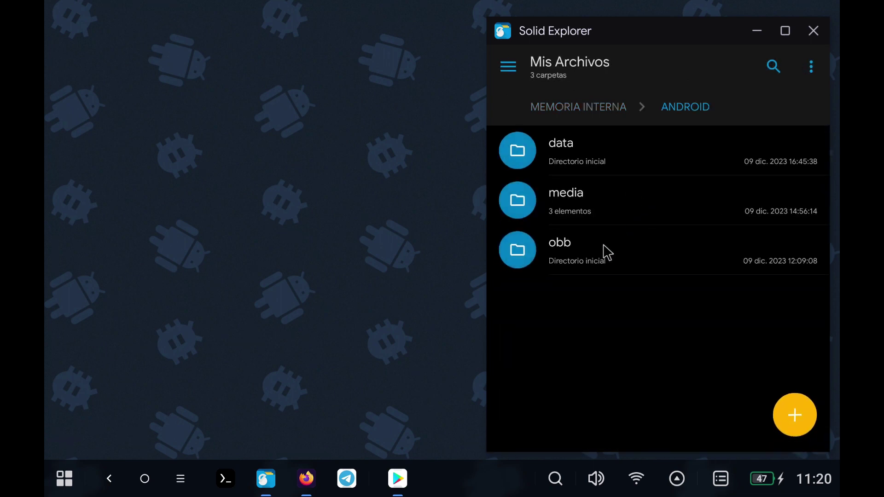
left_click(608, 155)
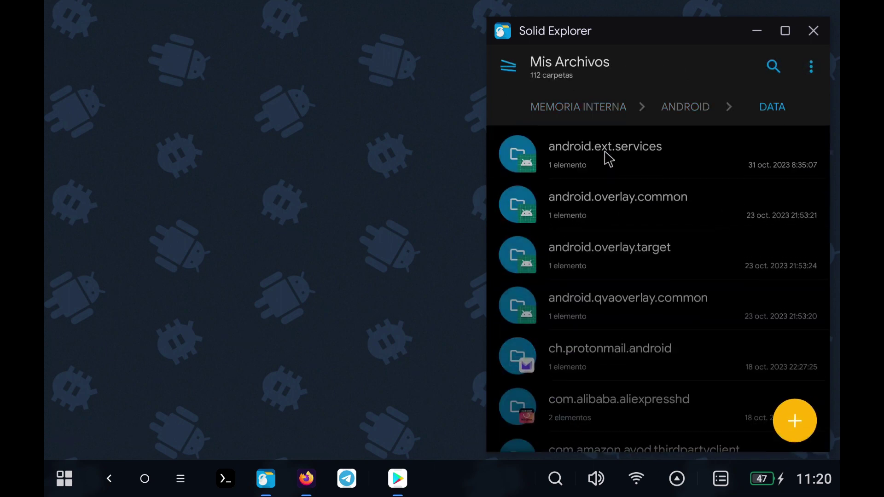
Search for "ultrastar" and open the Songs folder under files in com.ultrastar.ultrastarplay.
left_click(784, 76)
type("ultrastar")
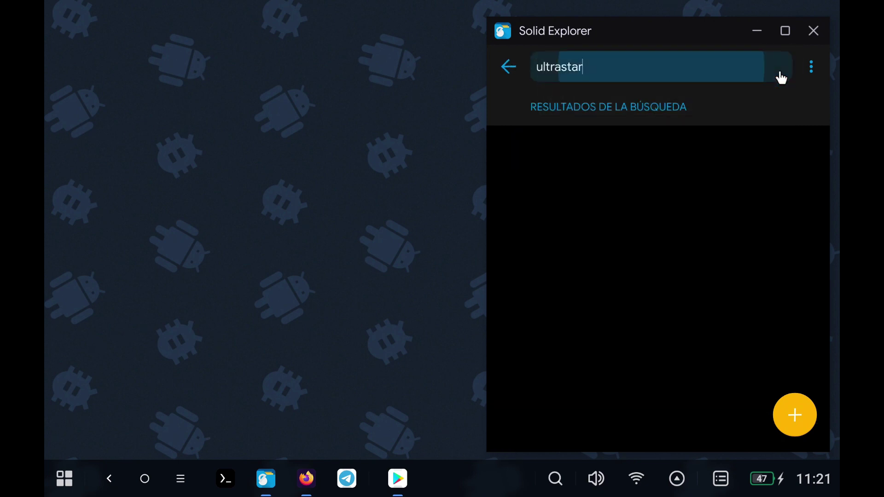
key("Return")
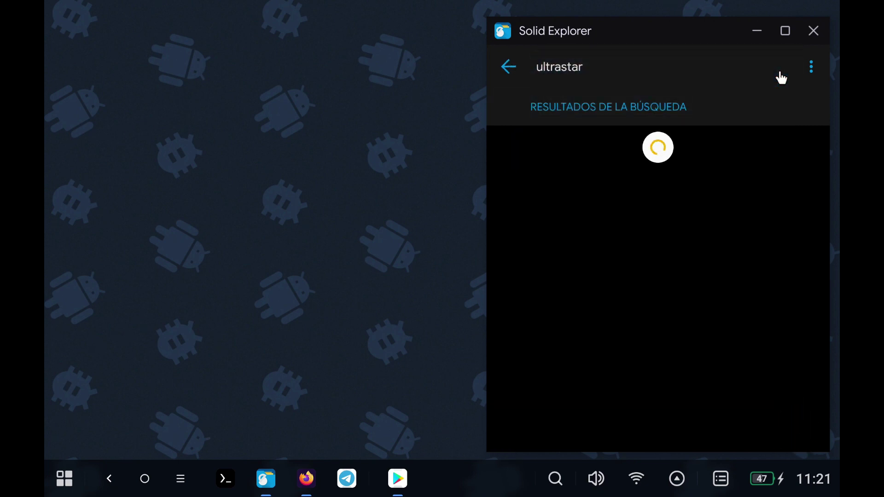
left_click(703, 156)
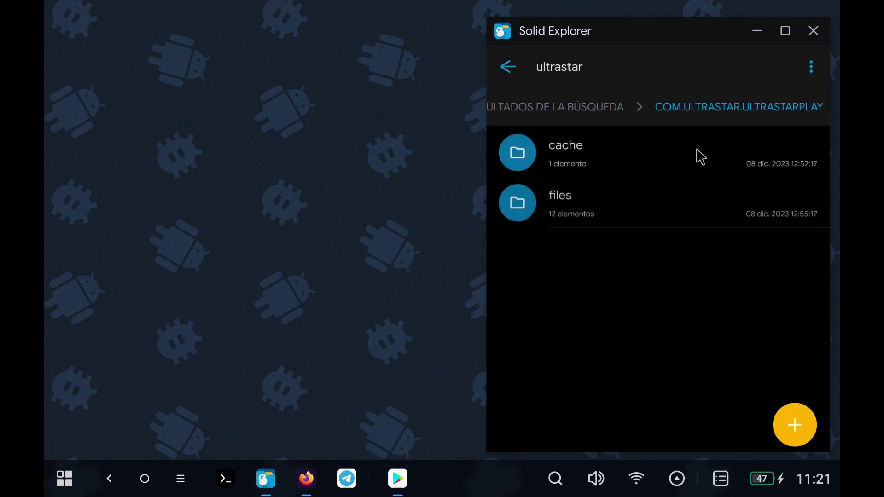
left_click(639, 205)
scroll(603, 356, "down", 1)
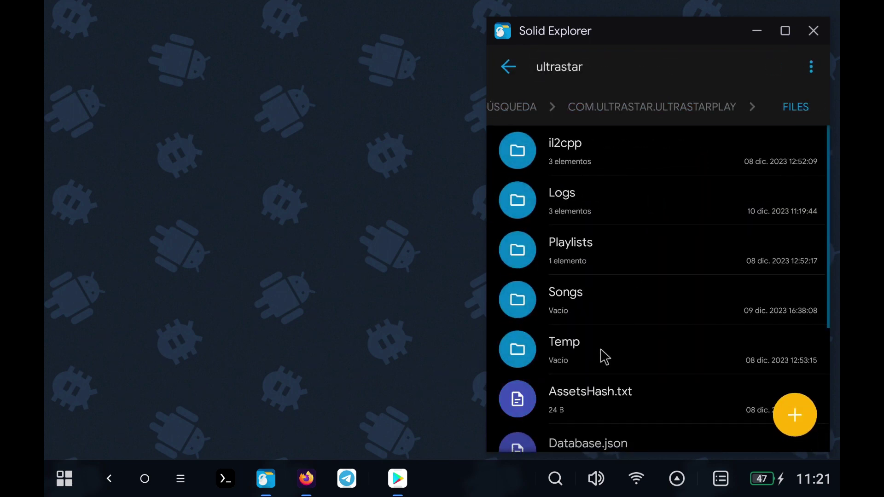
left_click(600, 309)
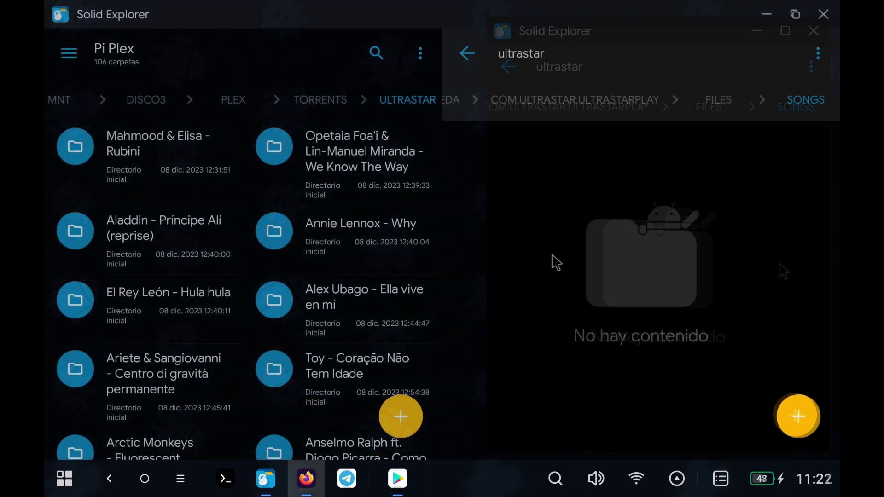
Copy the "Mahmood & Elisa - Rubini" folder from the Pi Plex ultrastar folder into the game's Songs folder.
left_click(194, 233)
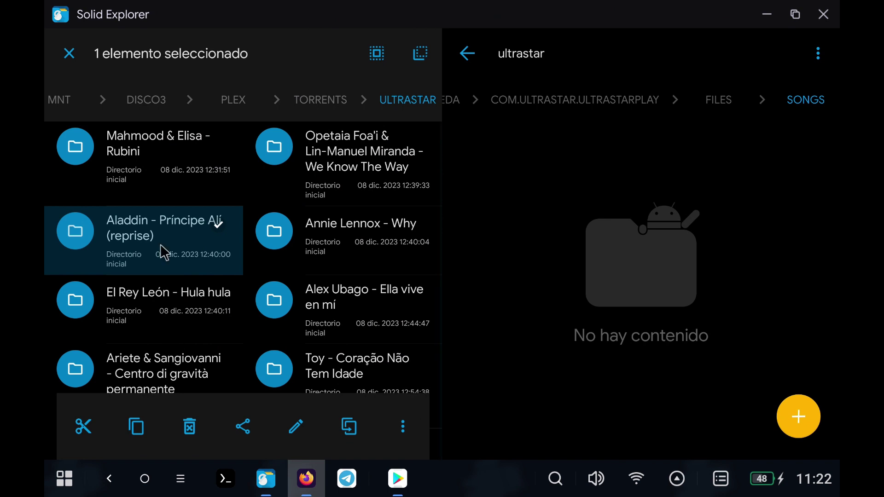
left_click(153, 163)
left_click(134, 154)
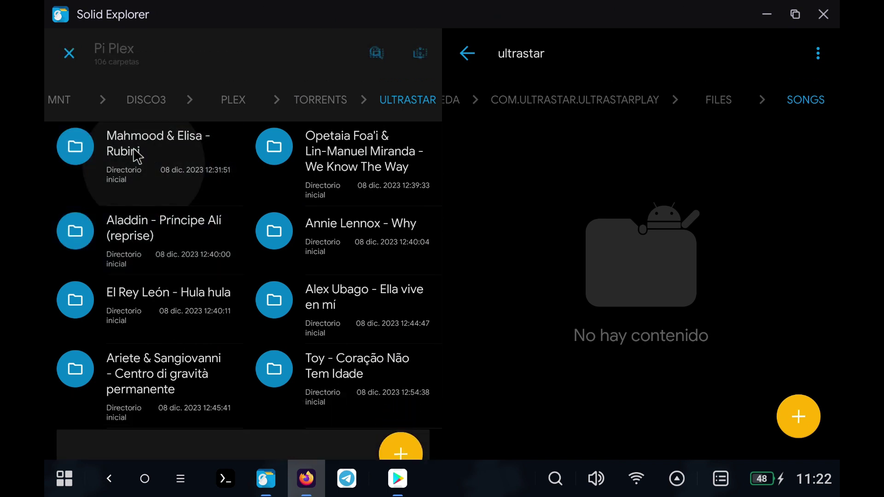
left_click(134, 156)
left_click(141, 426)
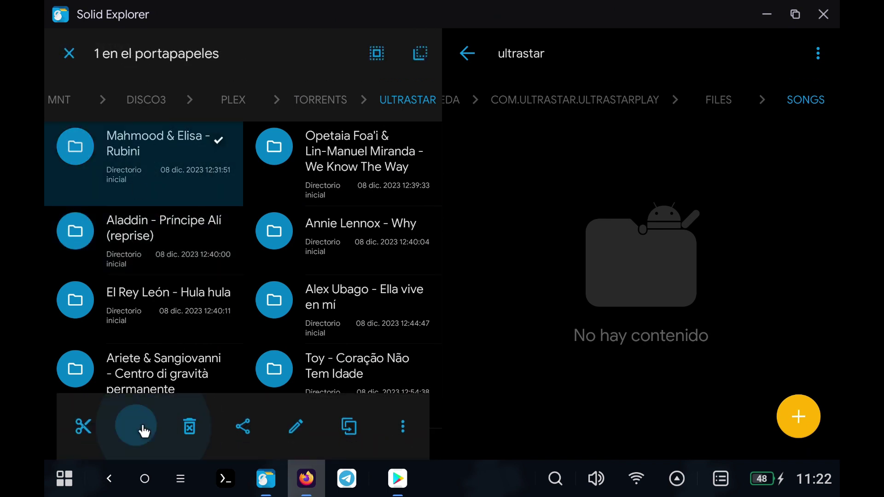
left_click(789, 414)
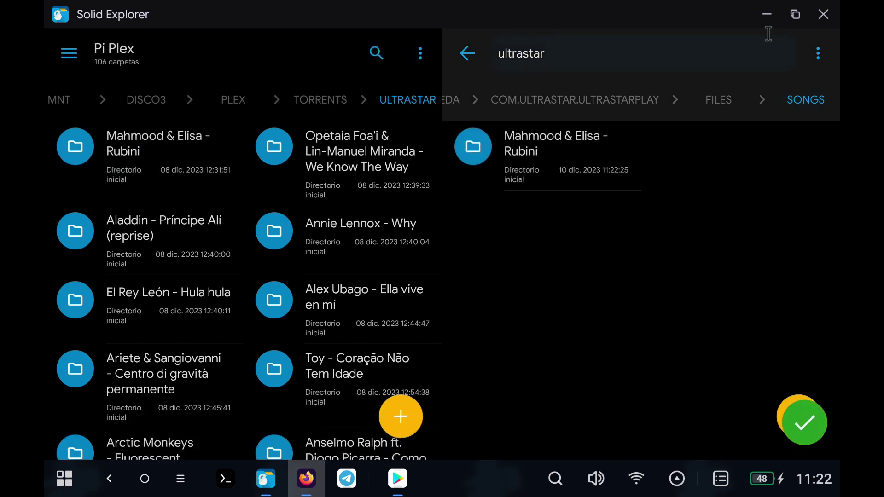
Minimize Solid Explorer, search the installed apps for "ultra" and go to UltraStar Play's song selection.
left_click(767, 17)
left_click(64, 479)
type("ultra")
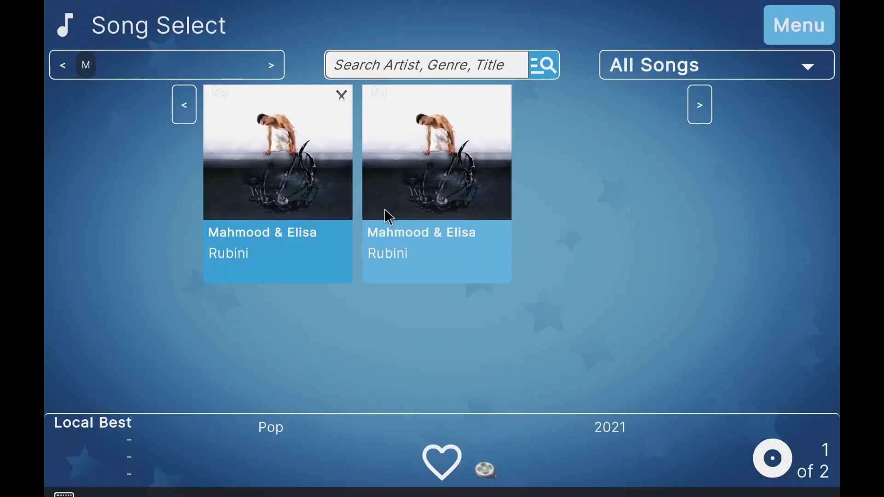
Choose the non-duet version of "Rubini" and deselect Player02 so only Player01 sings.
left_click(440, 168)
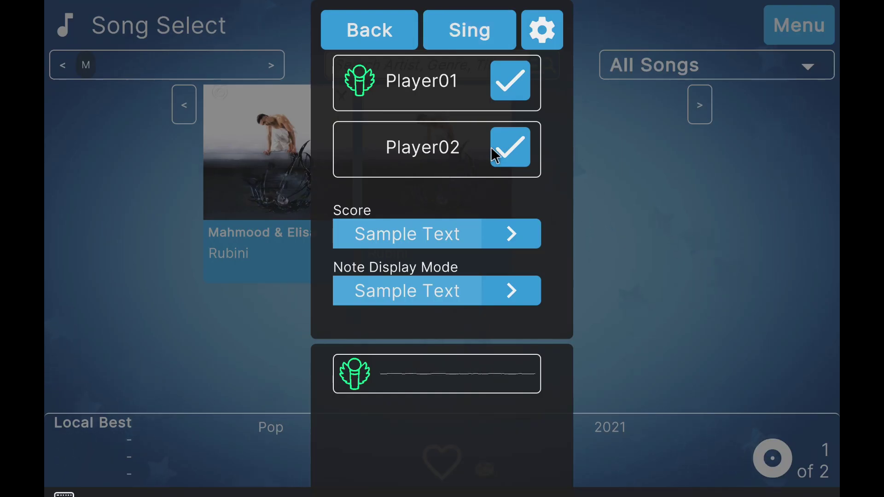
left_click(508, 148)
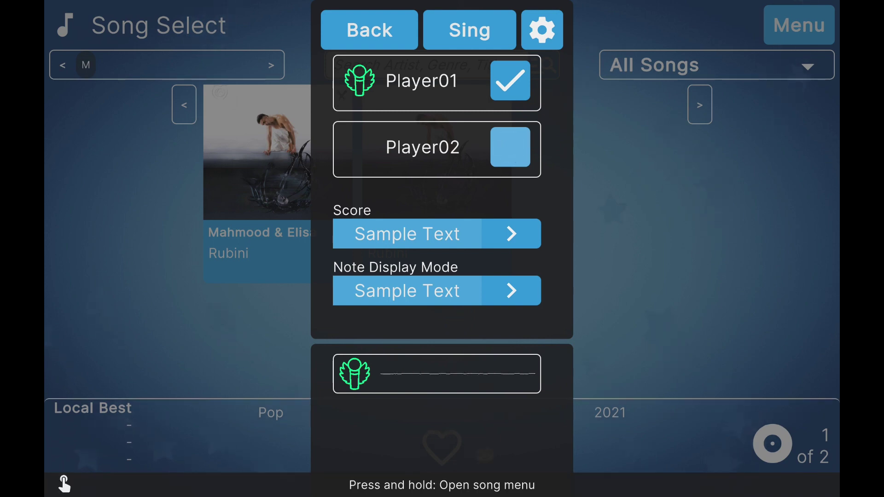